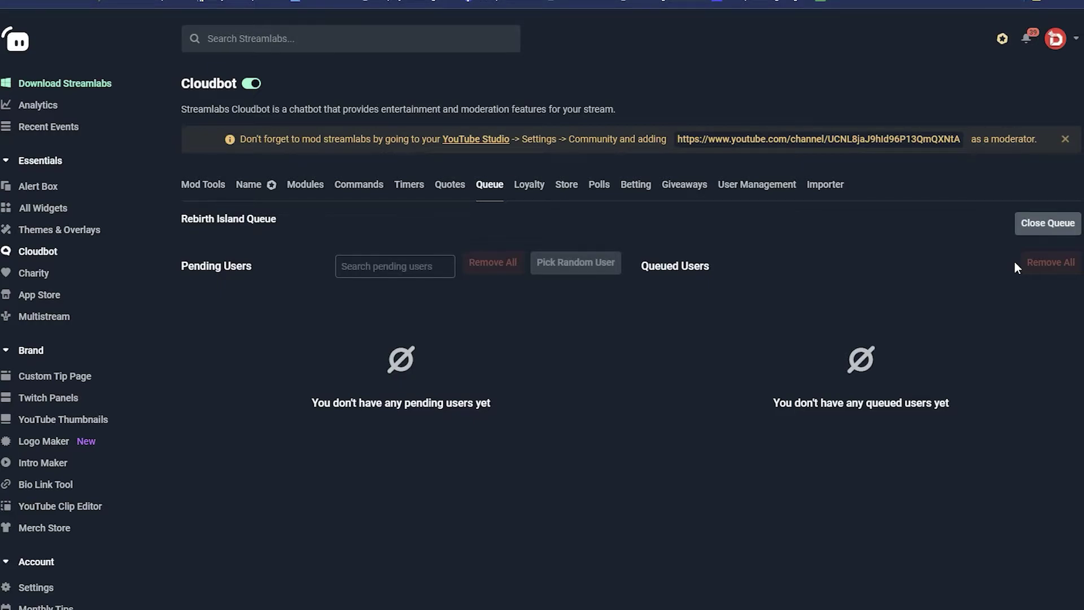
# - Close the running Rebirth Island Queue and begin reopening it, checking its title
pyautogui.click(1047, 223)
pyautogui.click(1048, 223)
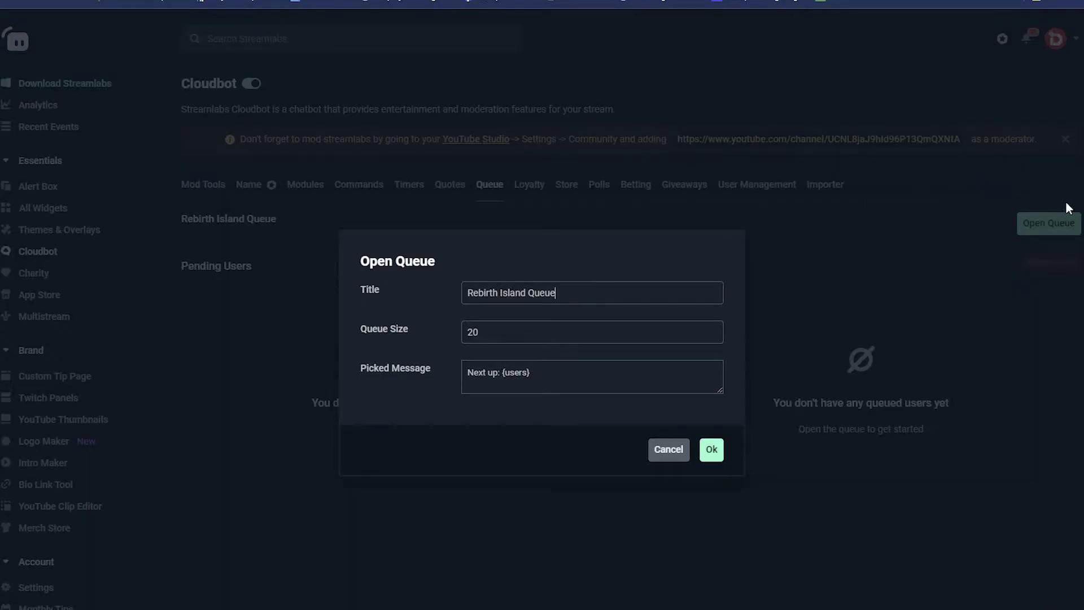
pyautogui.moveTo(570, 293); pyautogui.dragTo(449, 289)
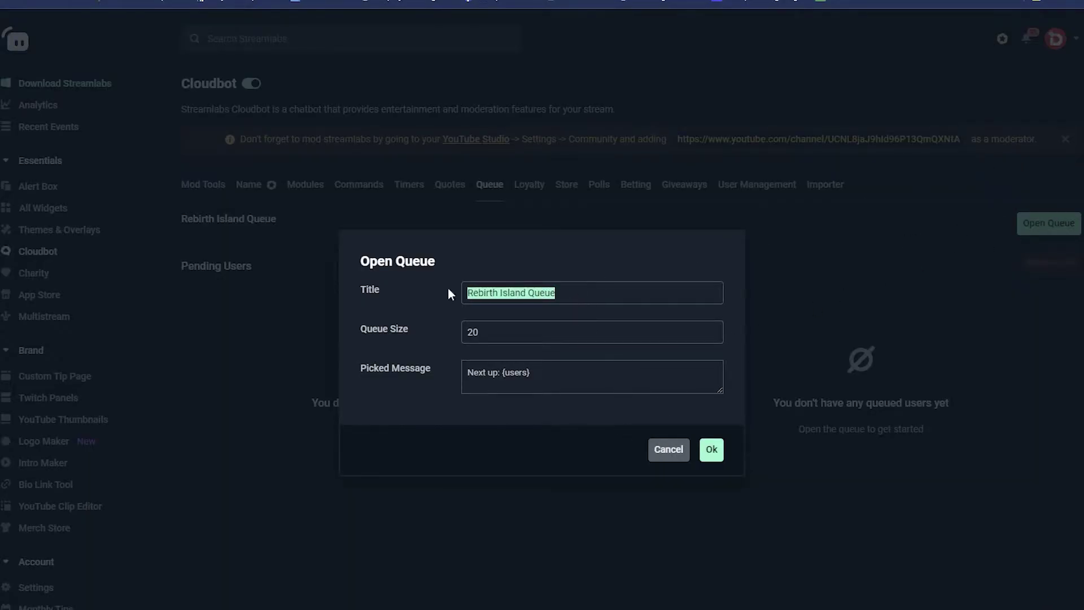
pyautogui.click(672, 289)
pyautogui.moveTo(591, 305); pyautogui.dragTo(445, 298)
pyautogui.click(579, 295)
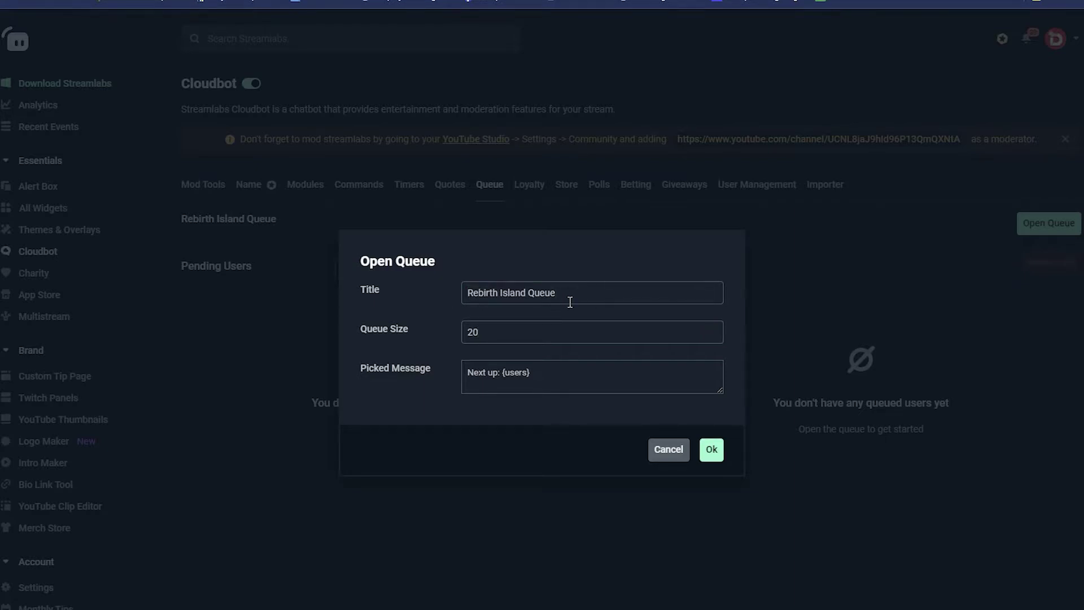
# - Check the queue size of 20 and the picked message, then dismiss the dialog
pyautogui.click(480, 342)
pyautogui.click(486, 336)
pyautogui.click(521, 339)
pyautogui.click(488, 373)
pyautogui.tripleClick(569, 384)
pyautogui.click(571, 382)
pyautogui.press('Escape')
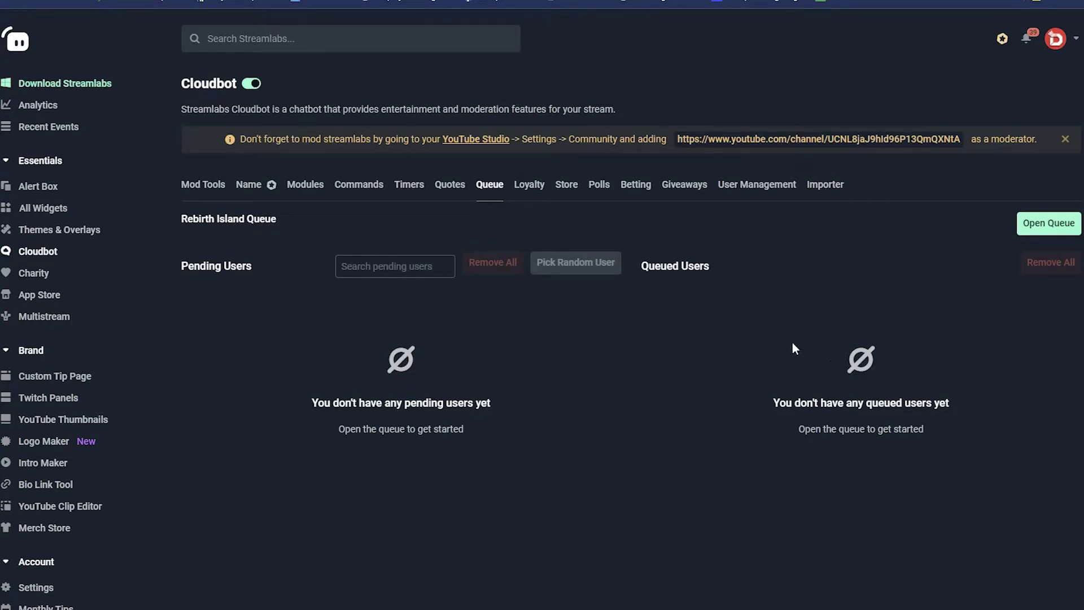
# - Open the Rebirth Island Queue with the picked message 'Next up: {users}'
pyautogui.click(1072, 221)
pyautogui.click(549, 379)
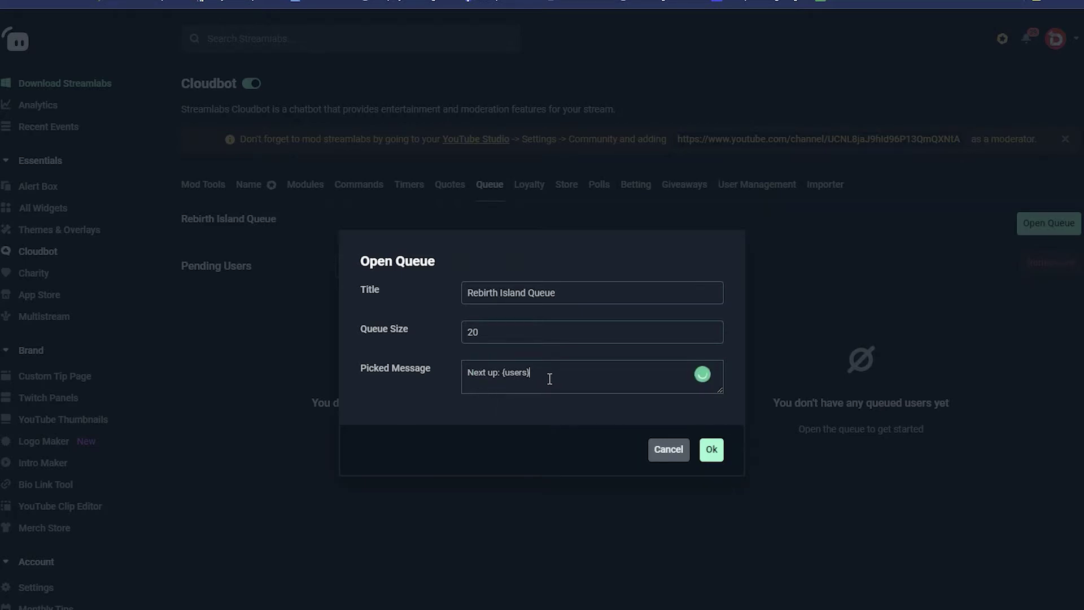
pyautogui.moveTo(528, 378); pyautogui.dragTo(511, 383)
pyautogui.click(547, 379)
pyautogui.click(713, 450)
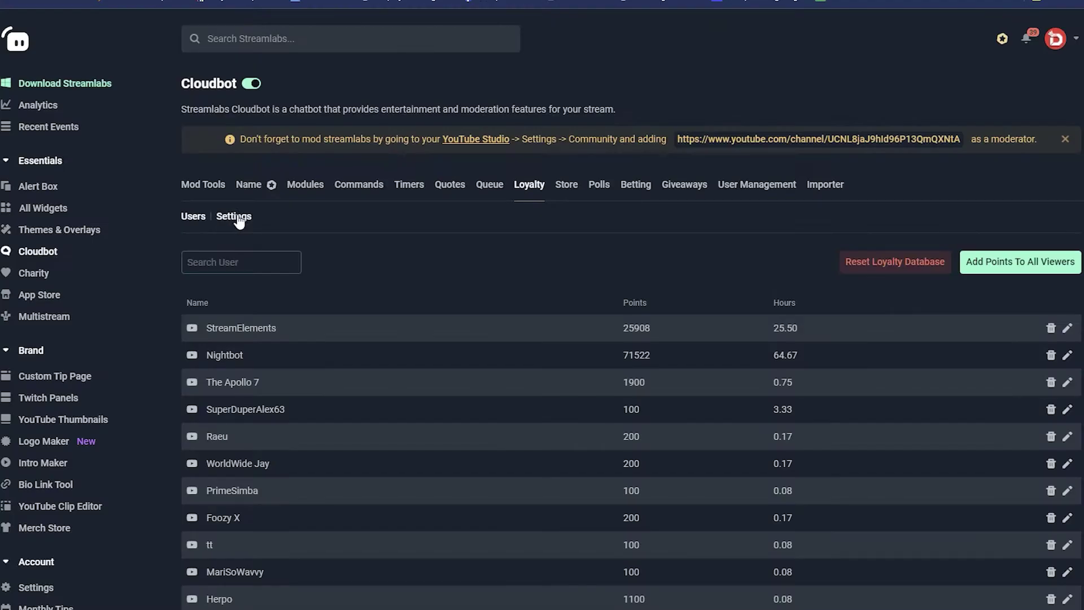
# - In Loyalty Settings, keep the loyalty system enabled with points named buckaroo's
pyautogui.click(234, 216)
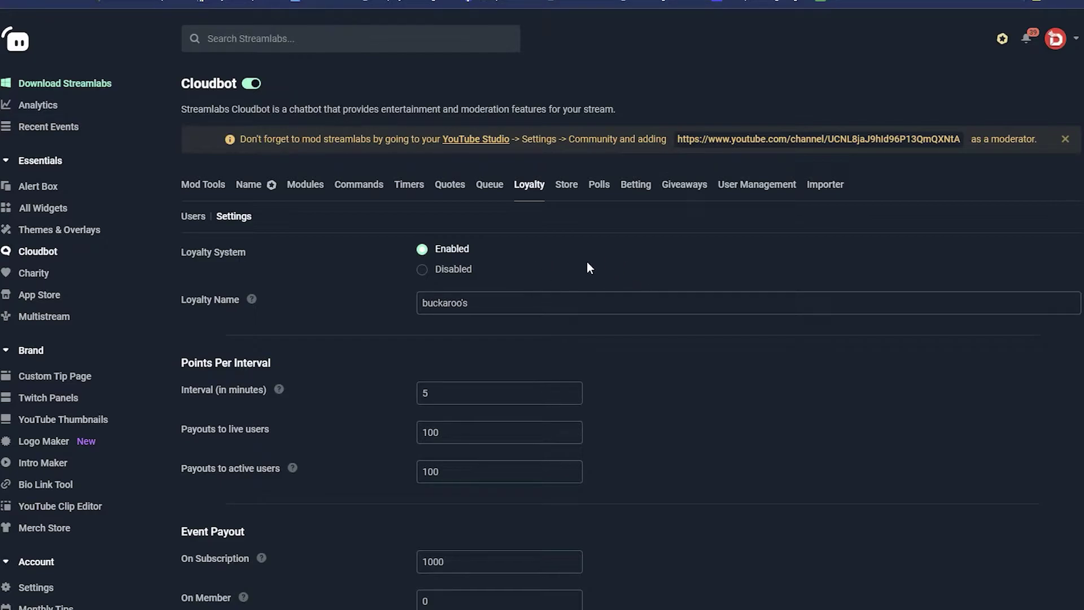
pyautogui.scroll(-1, 273, 178)
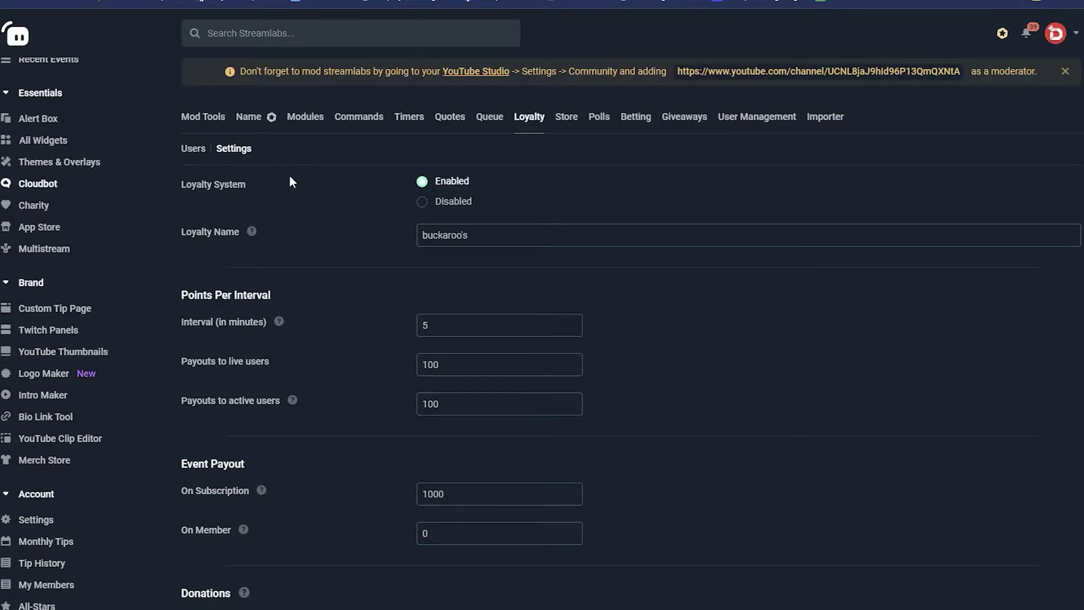
pyautogui.click(422, 202)
pyautogui.click(422, 181)
pyautogui.moveTo(491, 237); pyautogui.dragTo(420, 236)
pyautogui.click(514, 245)
# - Check the 5-minute payout interval and the explanation of active-user payouts
pyautogui.scroll(-2, 514, 245)
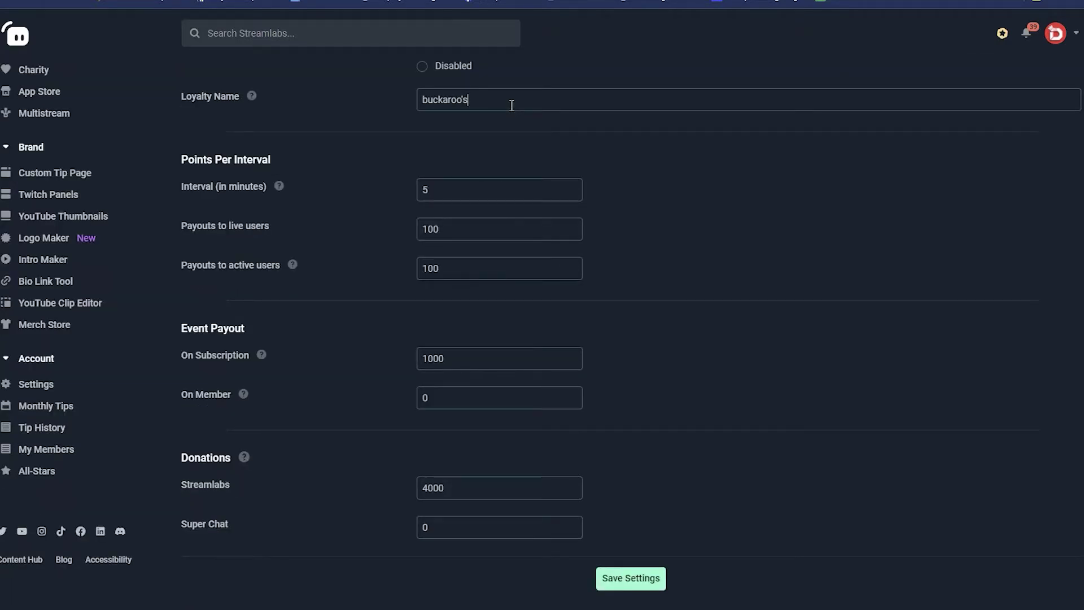
pyautogui.moveTo(511, 105); pyautogui.dragTo(431, 115)
pyautogui.click(466, 193)
pyautogui.moveTo(278, 187)
pyautogui.click(291, 265)
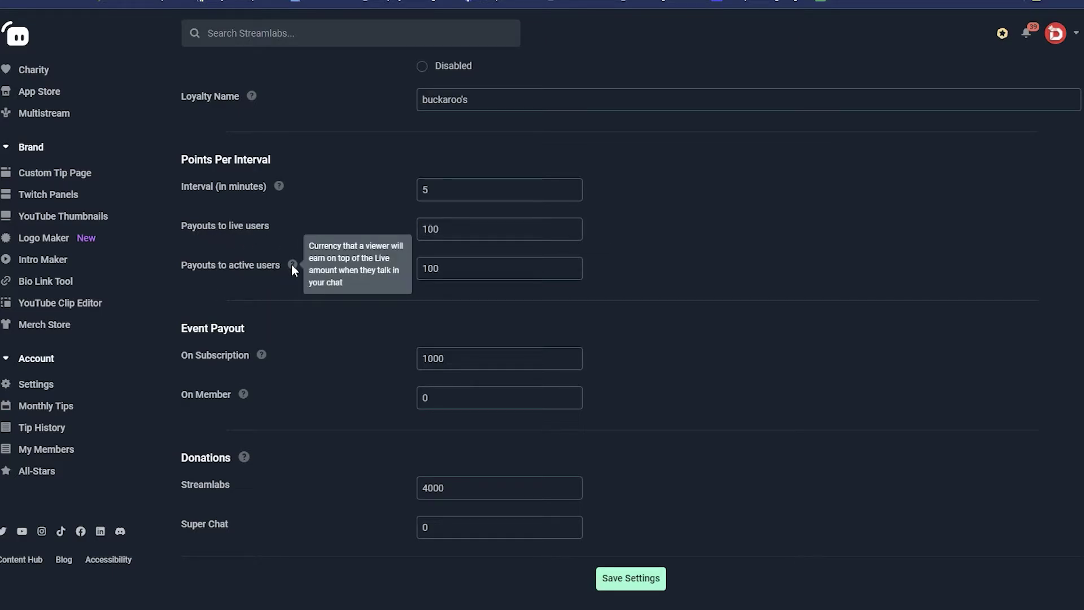
# - Review the 1000-point subscription payout and save the loyalty settings
pyautogui.click(480, 397)
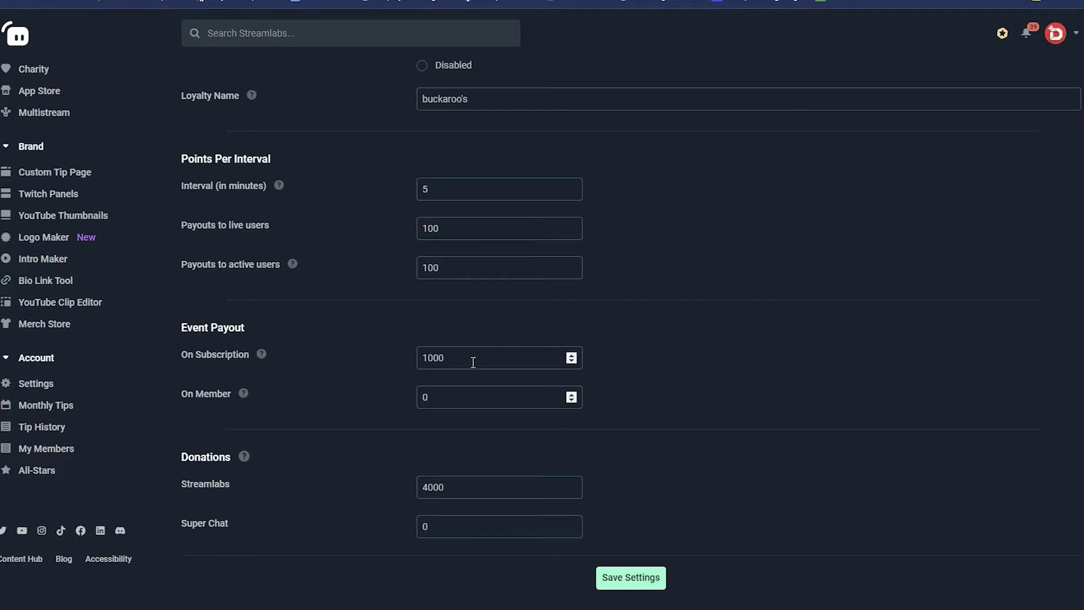
pyautogui.moveTo(473, 362); pyautogui.dragTo(412, 361)
pyautogui.click(466, 493)
pyautogui.scroll(4, 600, 333)
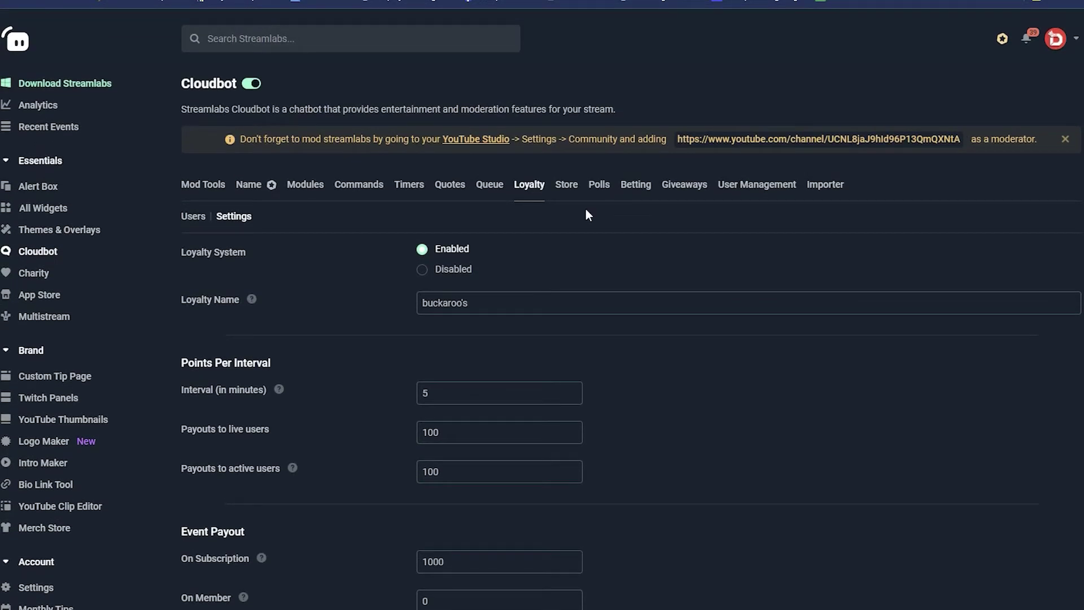
pyautogui.scroll(-4, 589, 349)
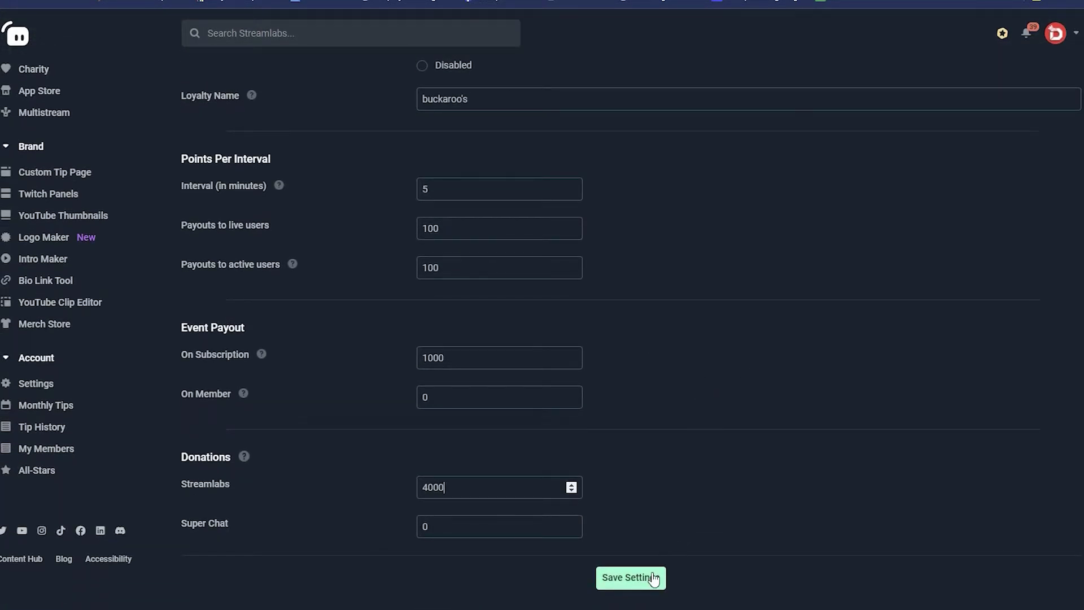
pyautogui.click(617, 586)
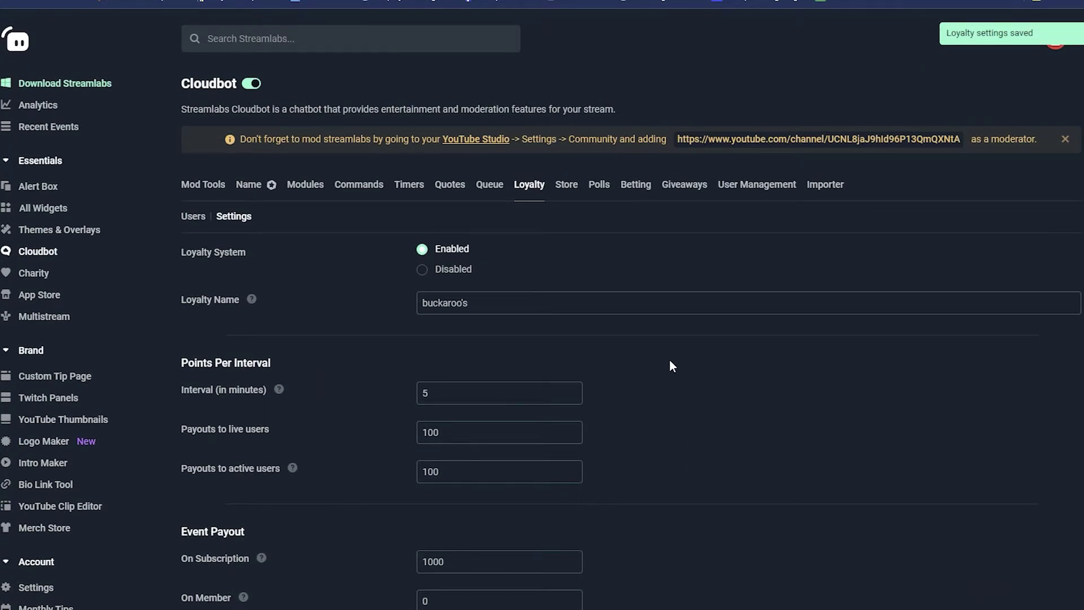
pyautogui.click(566, 184)
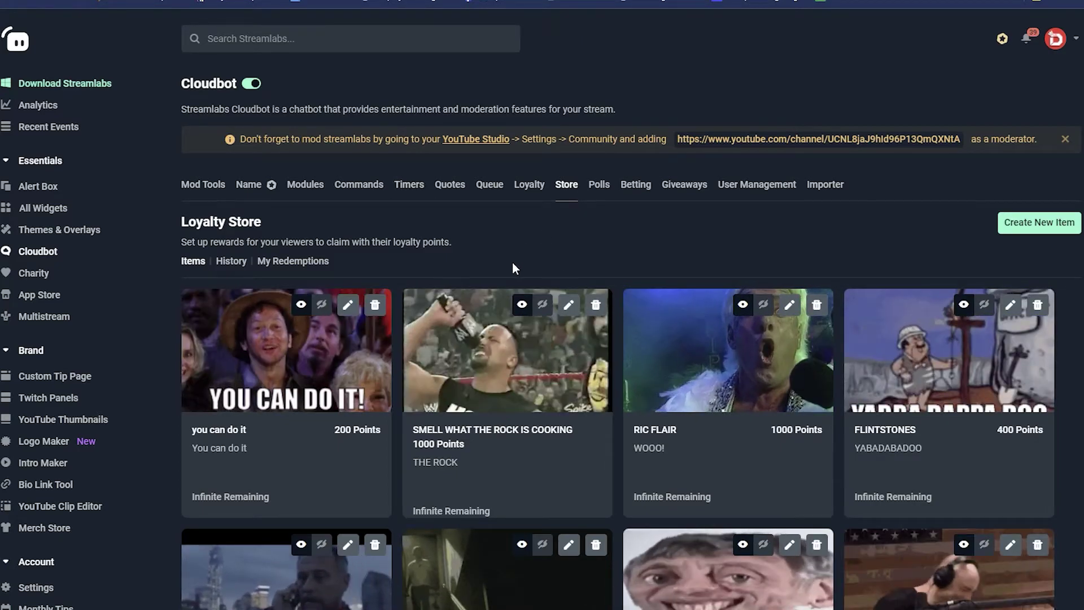
# - Browse the existing Loyalty Store rewards, then start a new store item
pyautogui.scroll(-3, 486, 236)
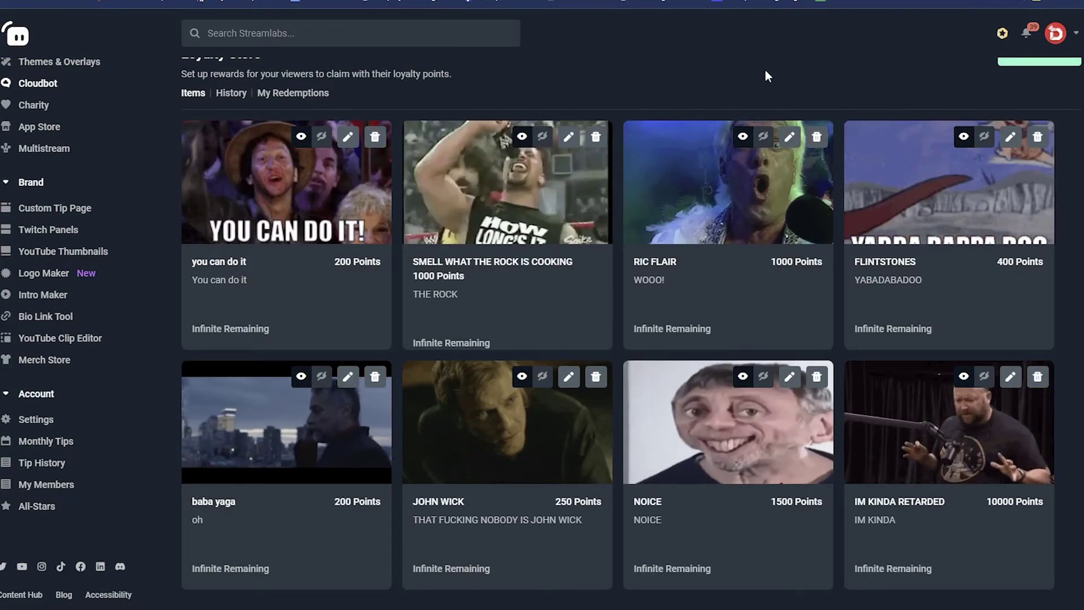
pyautogui.scroll(2, 774, 67)
pyautogui.scroll(-1, 397, 314)
pyautogui.scroll(-1, 502, 253)
pyautogui.scroll(2, 791, 521)
pyautogui.scroll(1, 791, 521)
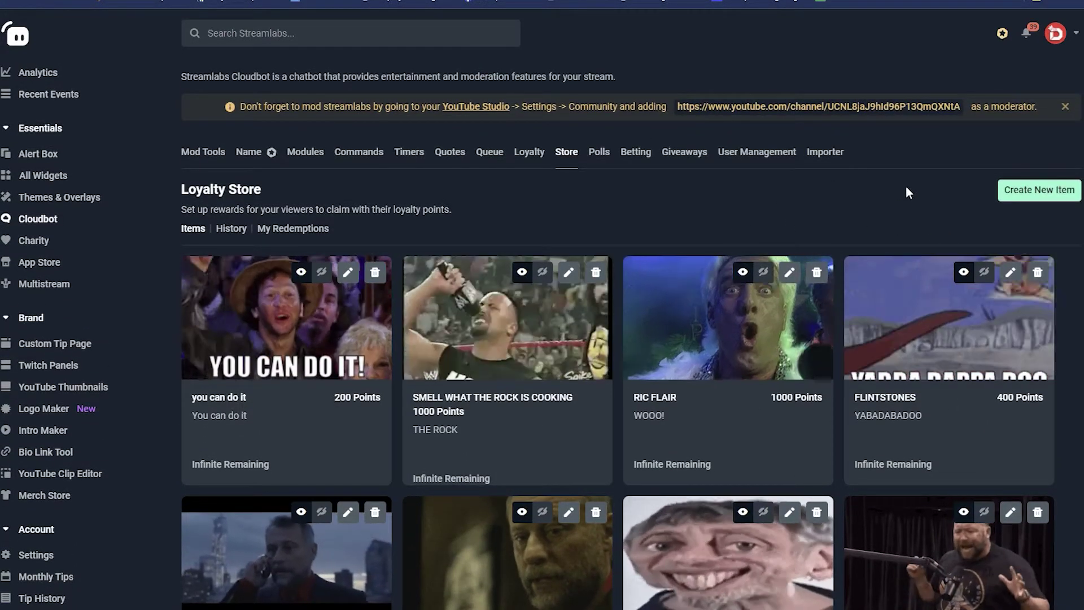
pyautogui.scroll(-1, 902, 191)
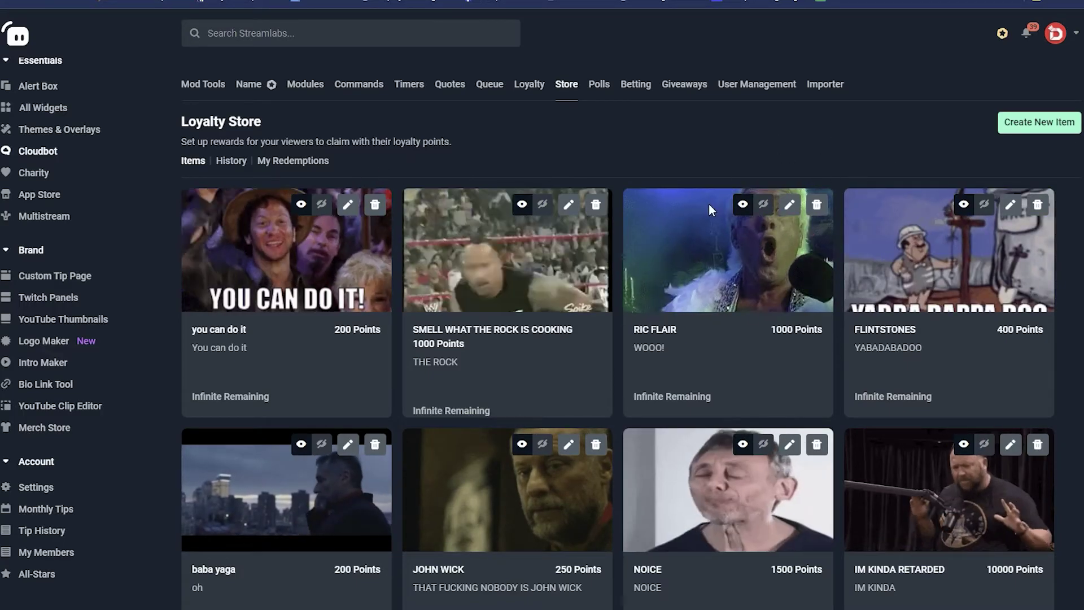
pyautogui.click(1014, 130)
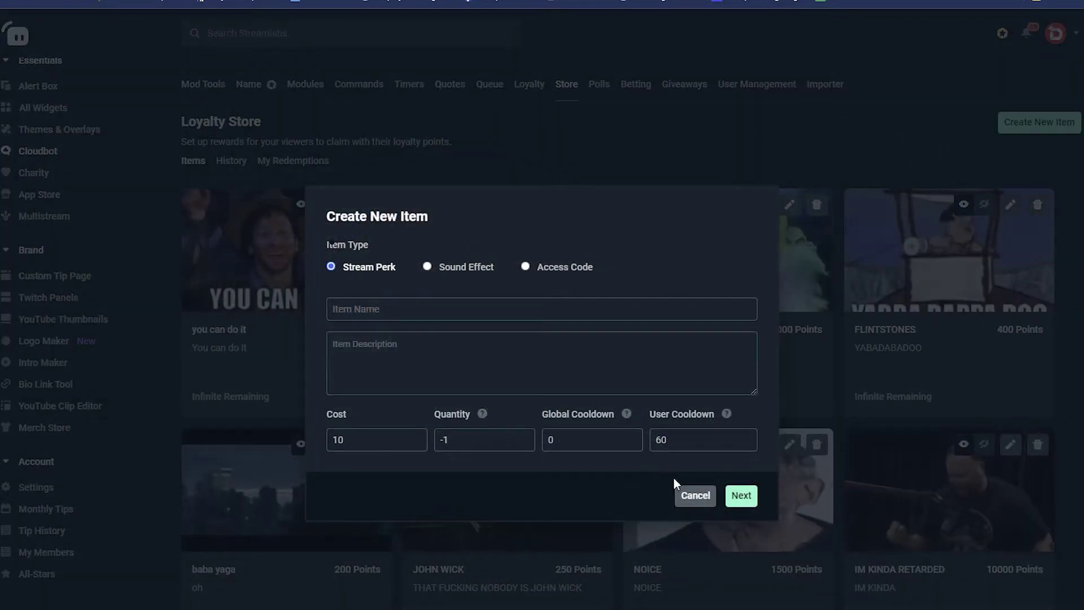
# - Cancel the blank item and open the Rock item, reviewing its name, description and 1000-point cost
pyautogui.click(686, 494)
pyautogui.click(569, 206)
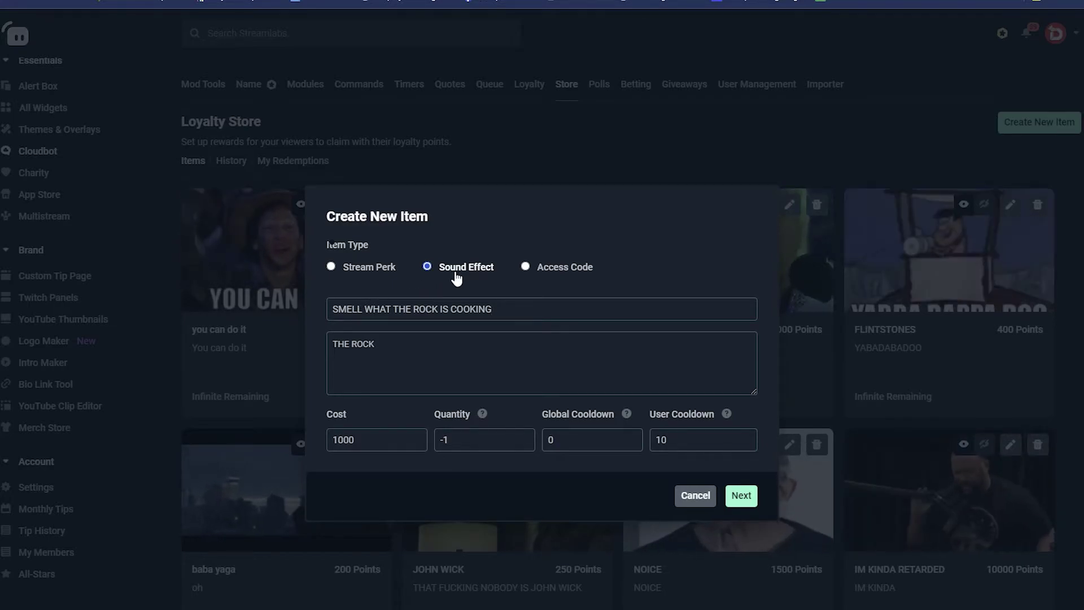
pyautogui.moveTo(539, 310); pyautogui.dragTo(317, 310)
pyautogui.click(454, 363)
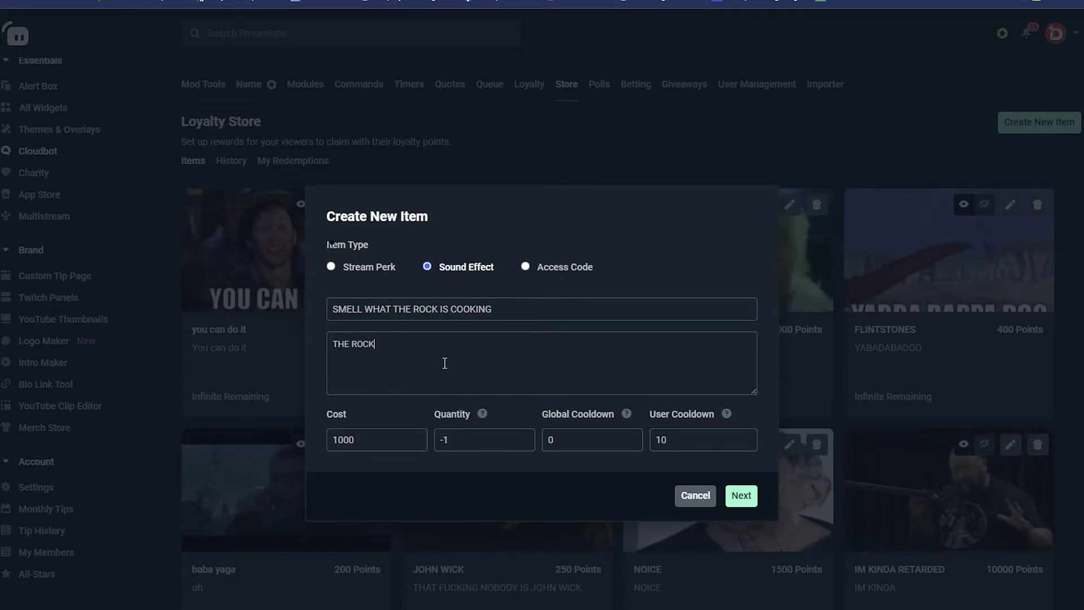
pyautogui.doubleClick(345, 412)
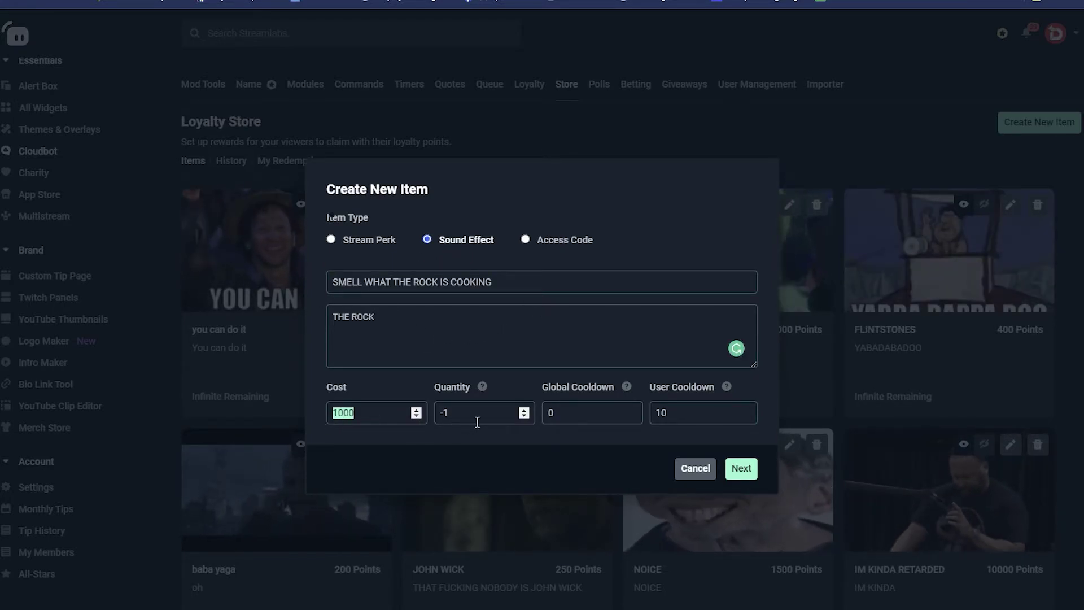
# - Confirm global cooldown 0, user cooldown 10 and the 1000-point cost, then continue
pyautogui.click(593, 422)
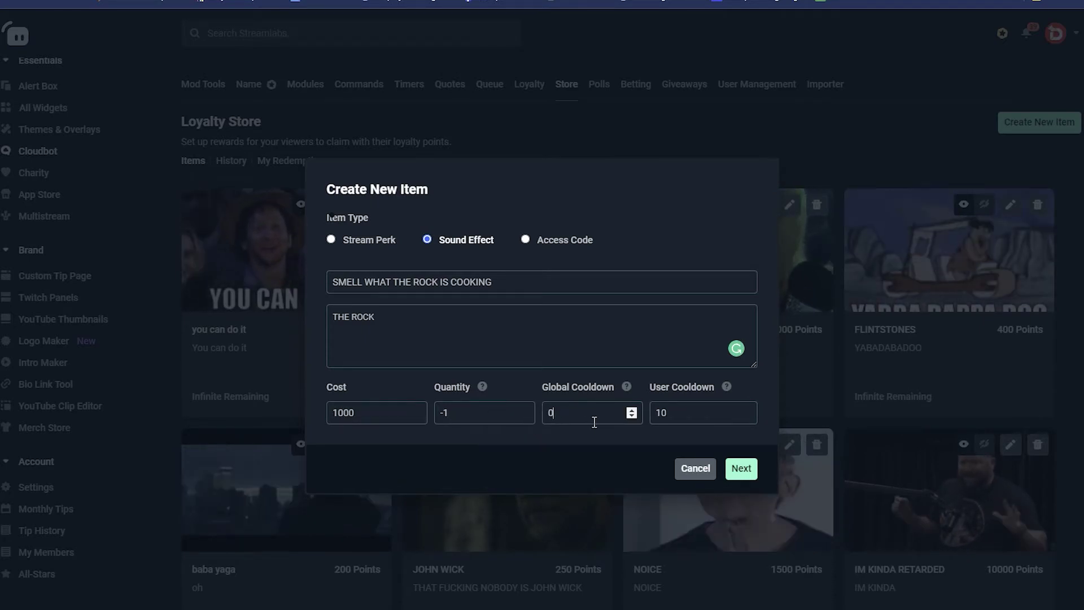
pyautogui.click(687, 416)
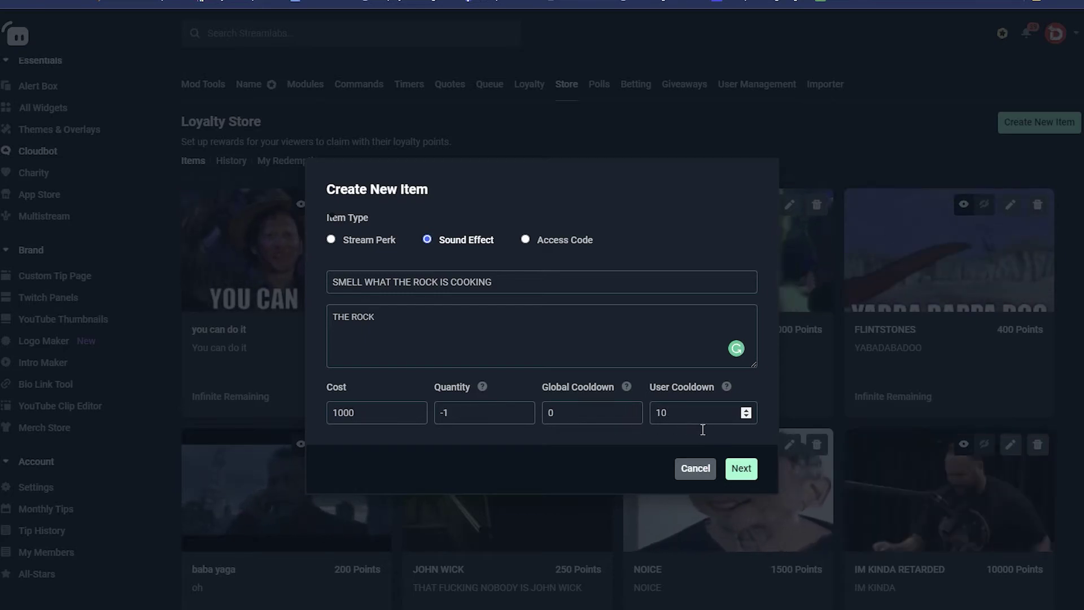
pyautogui.click(377, 415)
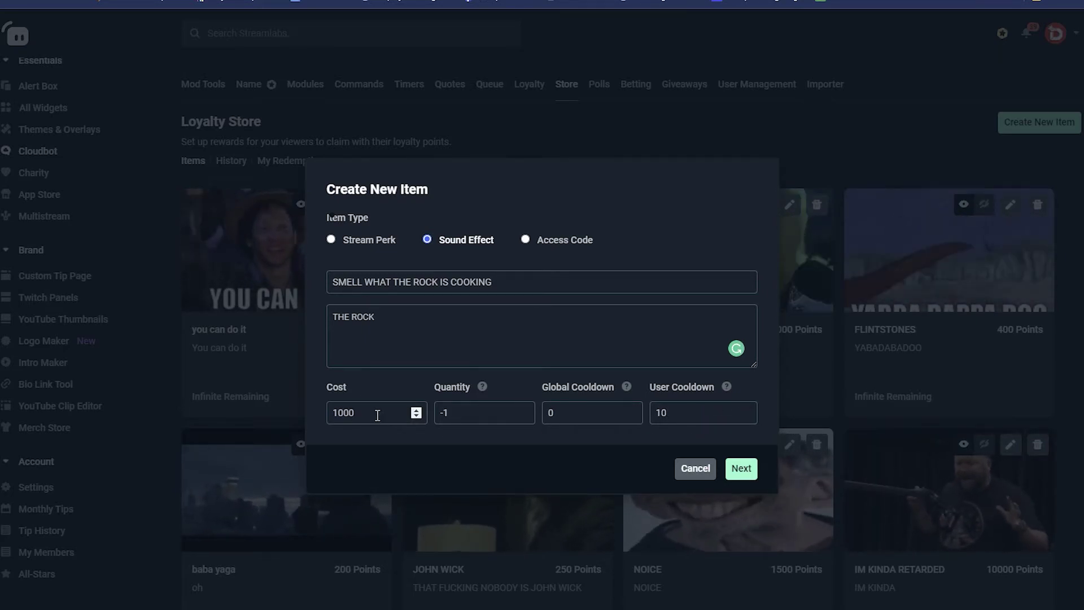
pyautogui.doubleClick(356, 416)
pyautogui.click(356, 416)
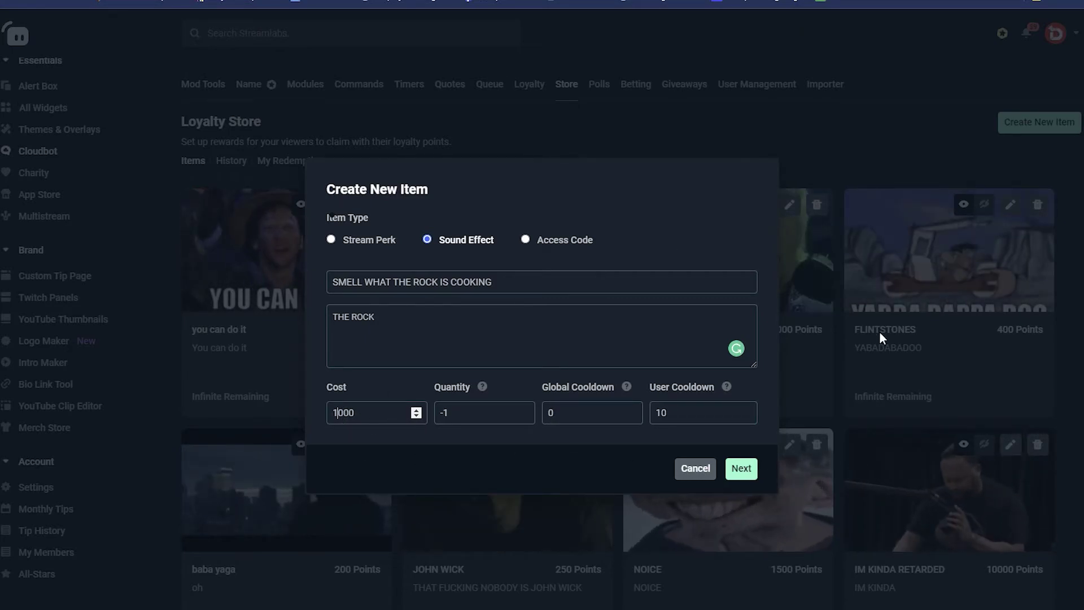
pyautogui.click(742, 471)
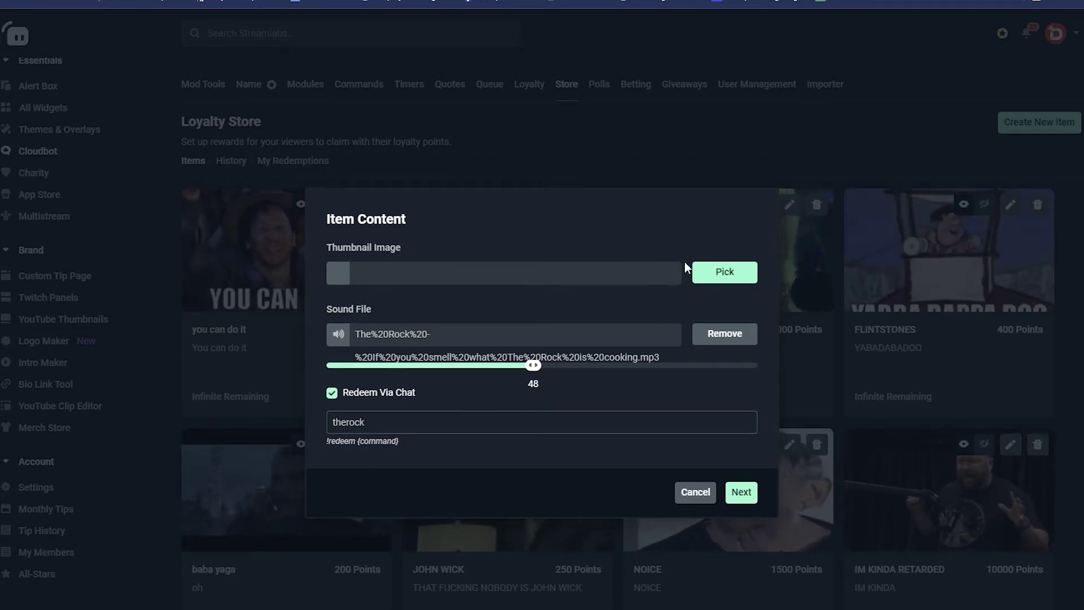
# - Set the Rock item's thumbnail to t2_l6o-7Xh.gif
pyautogui.click(725, 272)
pyautogui.click(799, 423)
pyautogui.click(839, 528)
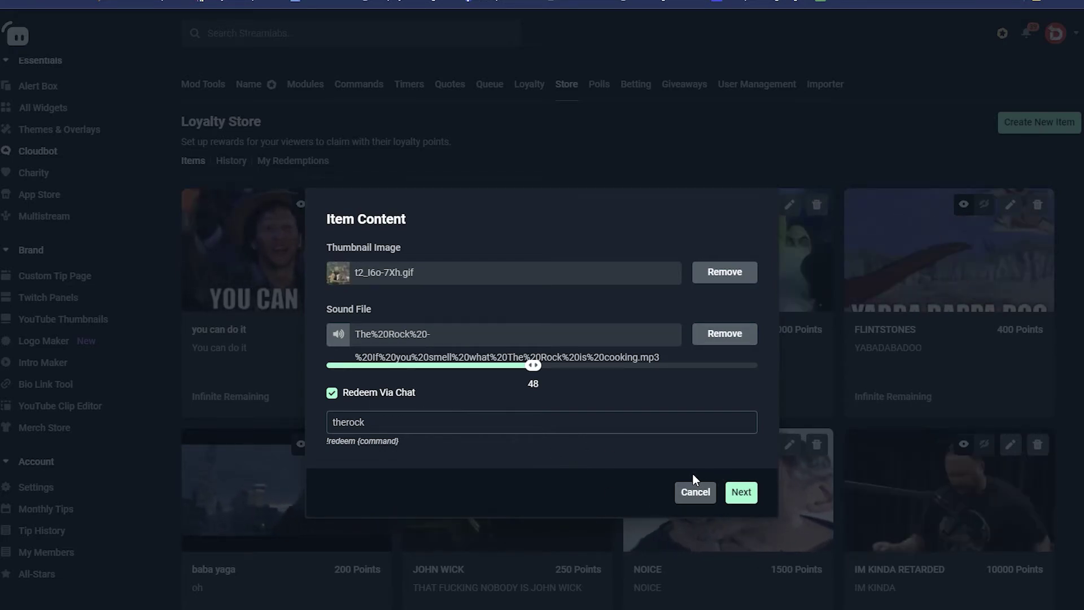
# - Keep Redeem Via Chat enabled with the therock command
pyautogui.click(740, 492)
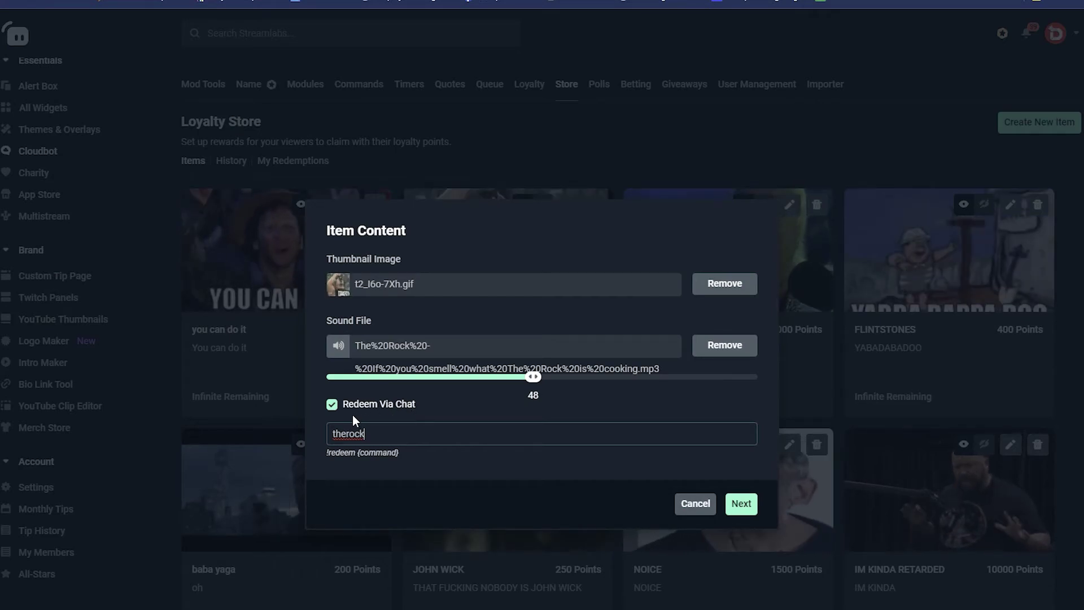
pyautogui.click(332, 405)
pyautogui.click(331, 407)
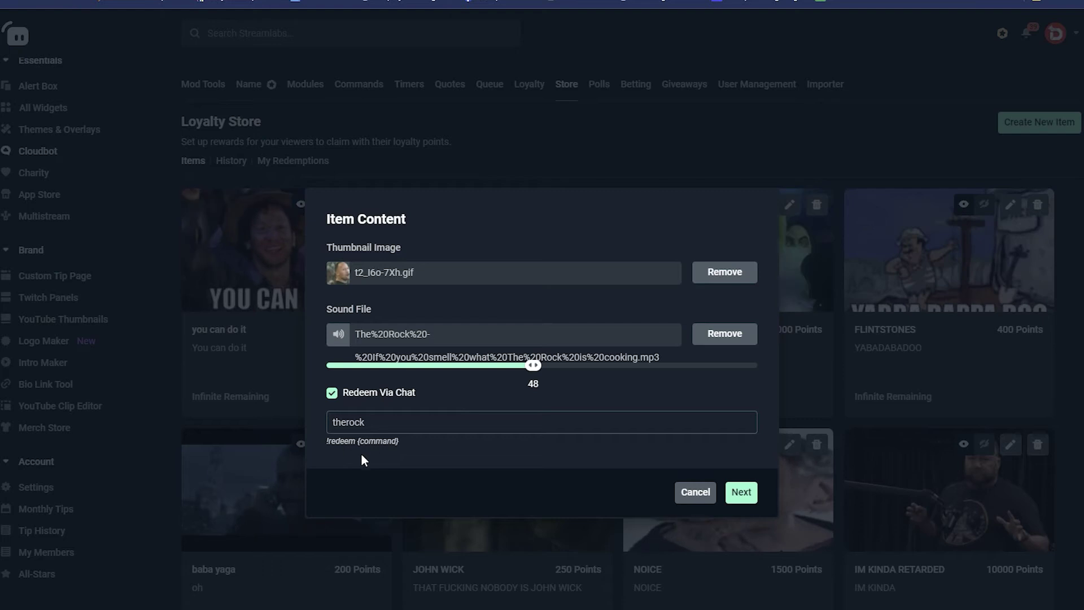
pyautogui.moveTo(373, 422); pyautogui.dragTo(310, 428)
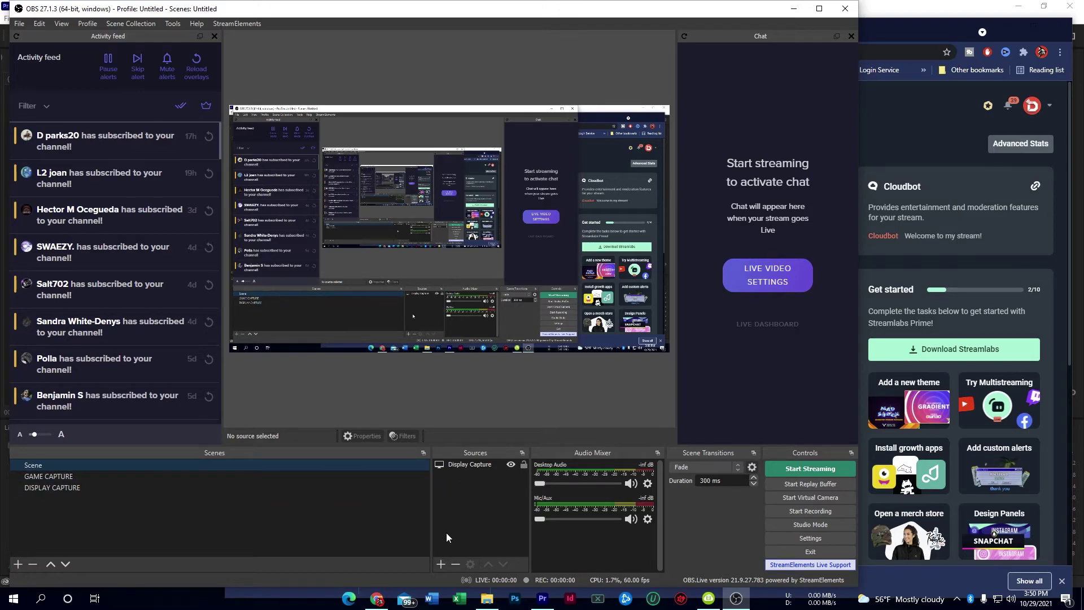
# - Add a Browser source named CLOUDBOT NOTI, then switch back to the Streamlabs dashboard in Chrome
pyautogui.click(441, 564)
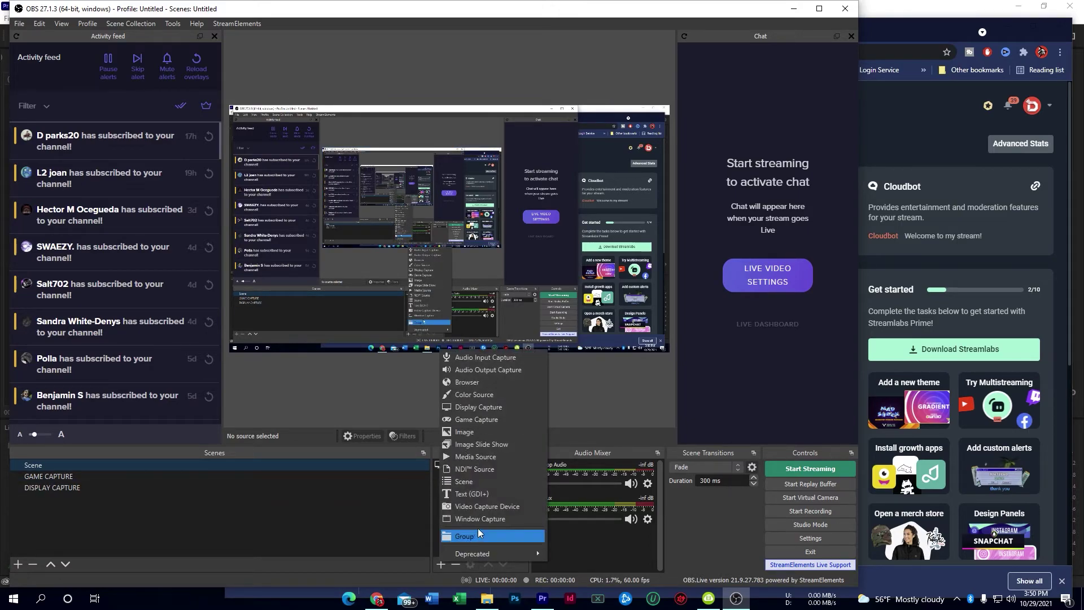
pyautogui.click(507, 381)
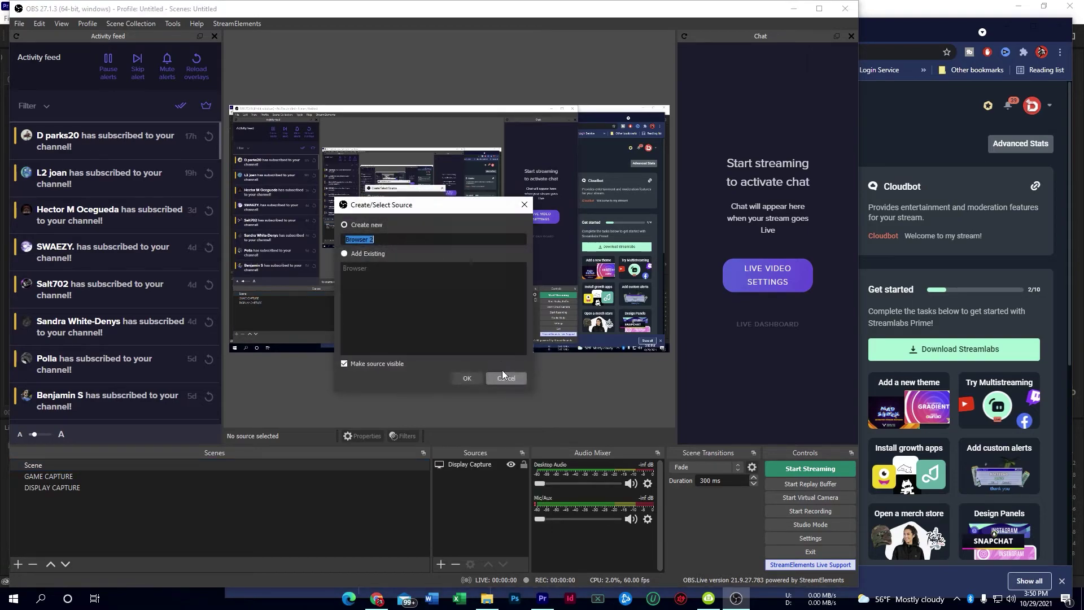
pyautogui.write('CL')
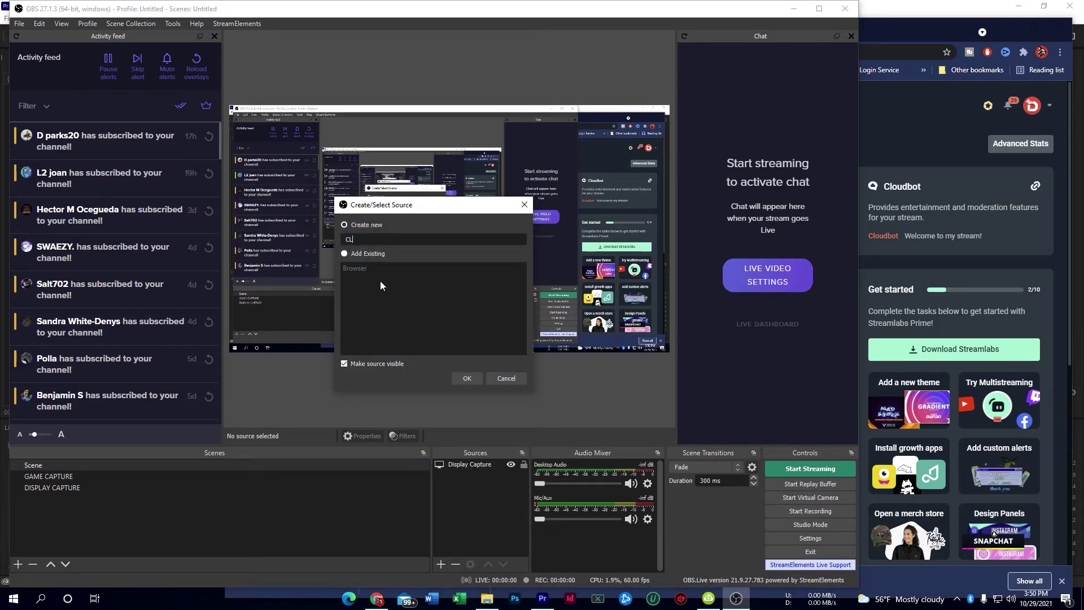
pyautogui.write('OUDBOT NOTI')
pyautogui.click(467, 378)
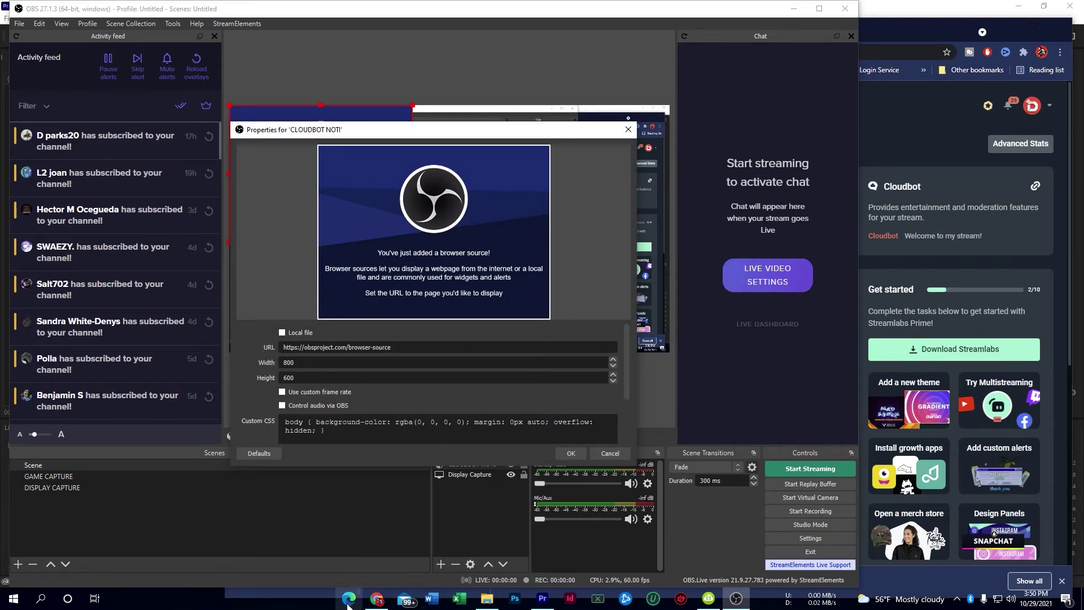
pyautogui.click(377, 598)
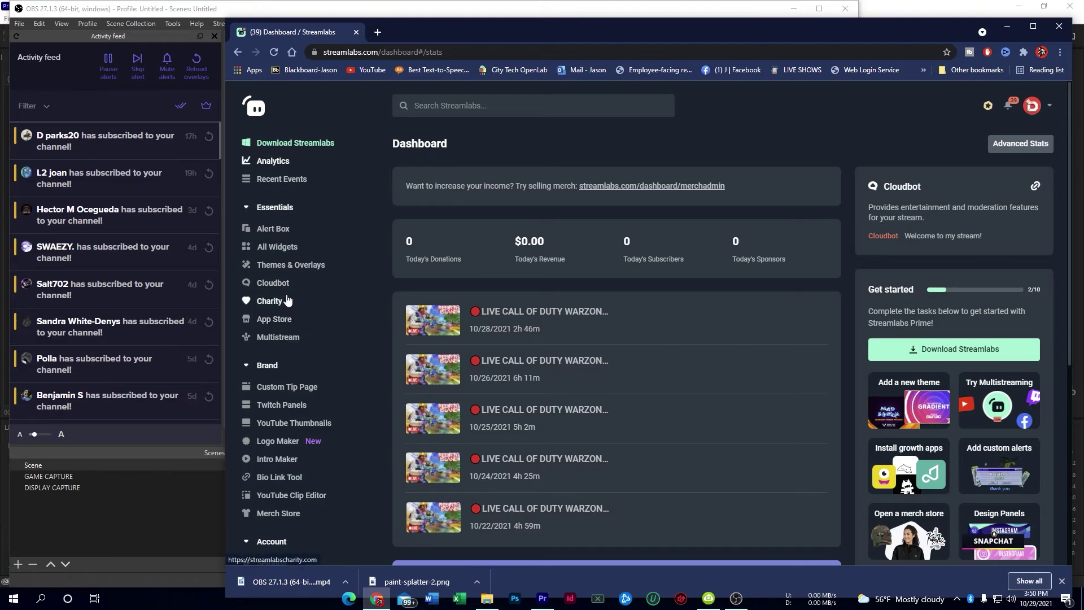
# - Copy the Alert Box widget URL with the Cloudbot Redemption tab shown, then minimise Chrome
pyautogui.click(274, 231)
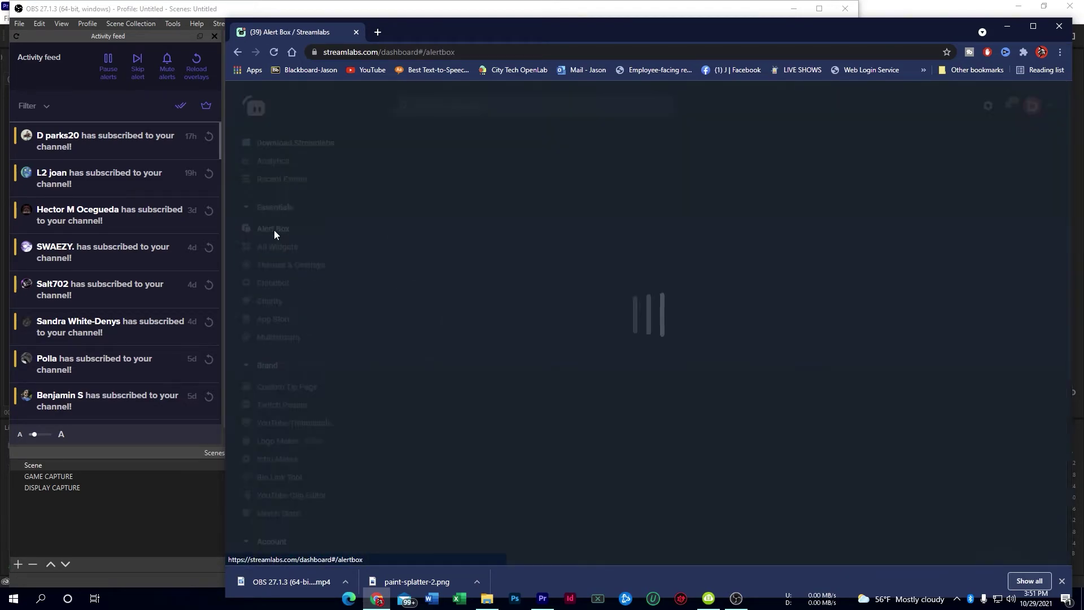
pyautogui.scroll(-1, 794, 417)
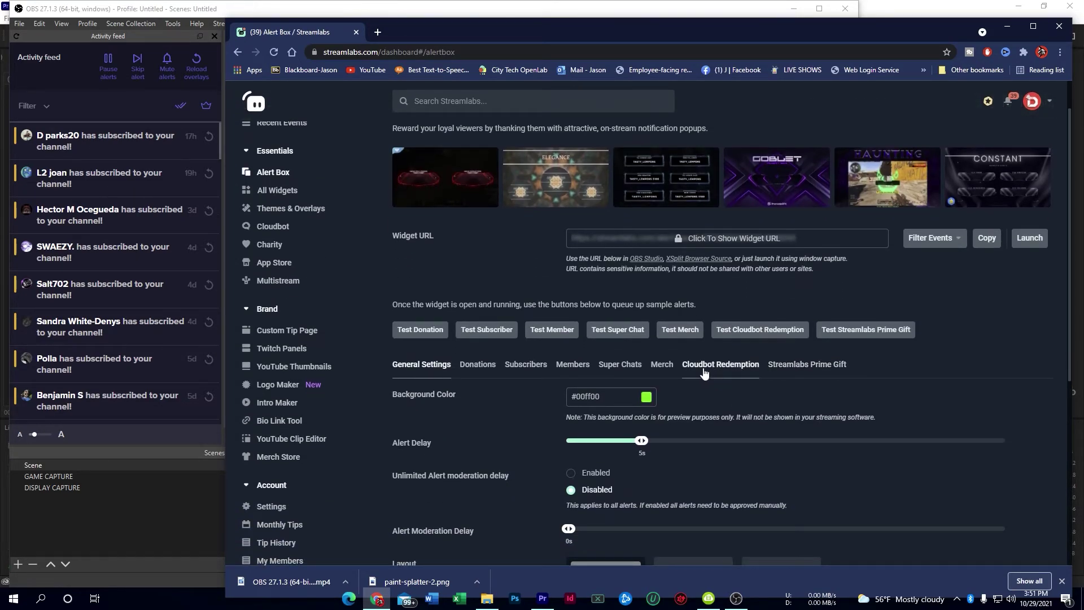
pyautogui.click(704, 366)
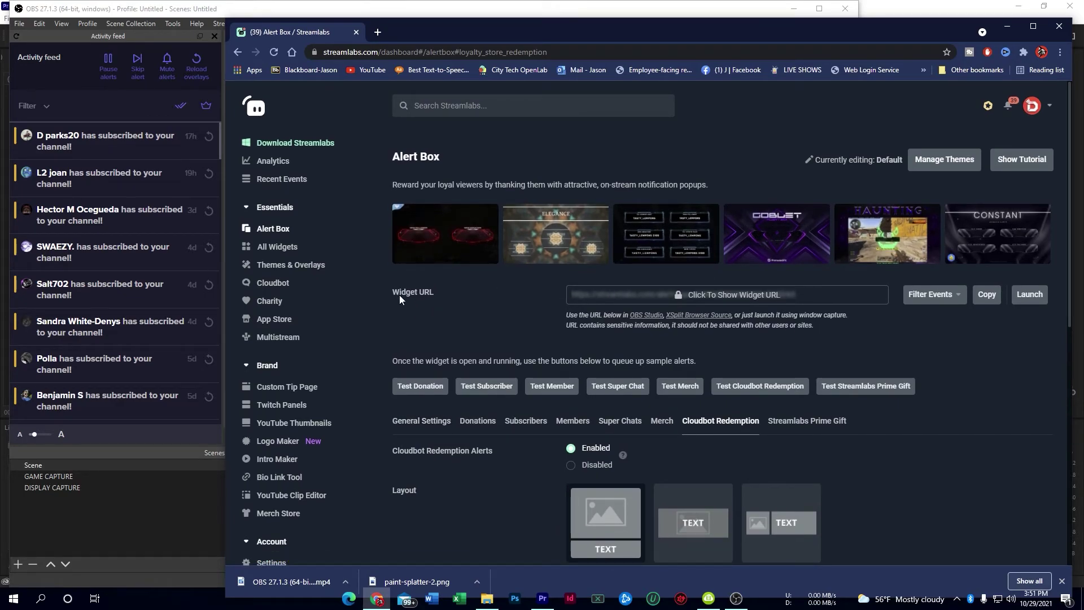
pyautogui.click(1001, 299)
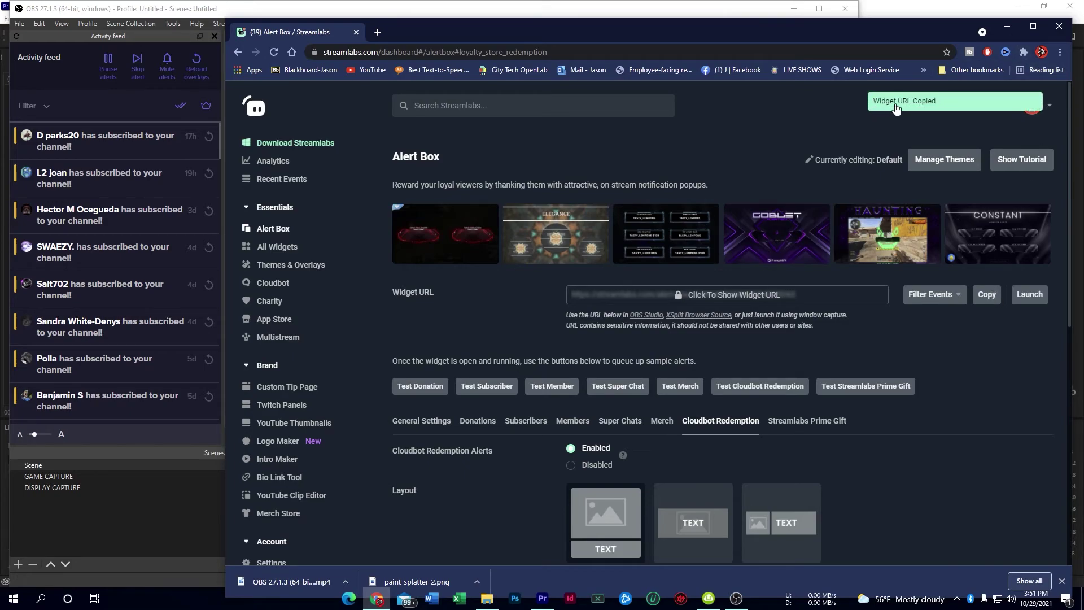
pyautogui.click(1007, 26)
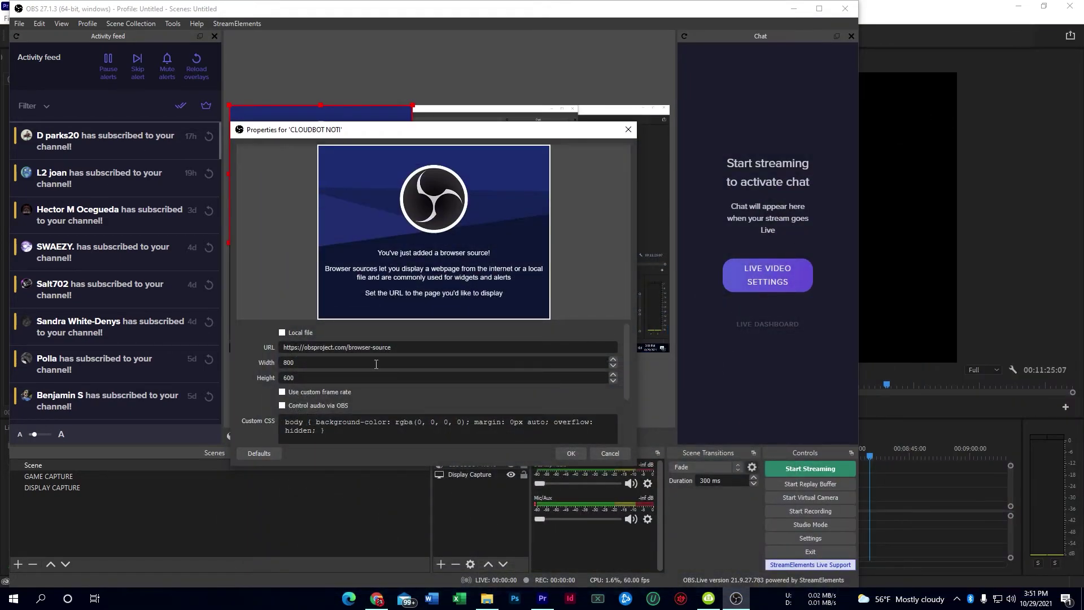
# - Paste the widget URL into CLOUDBOT NOTI, save it, and move the source to the preview's right
pyautogui.moveTo(404, 351); pyautogui.dragTo(245, 347)
pyautogui.hotkey('ctrl', 'v')
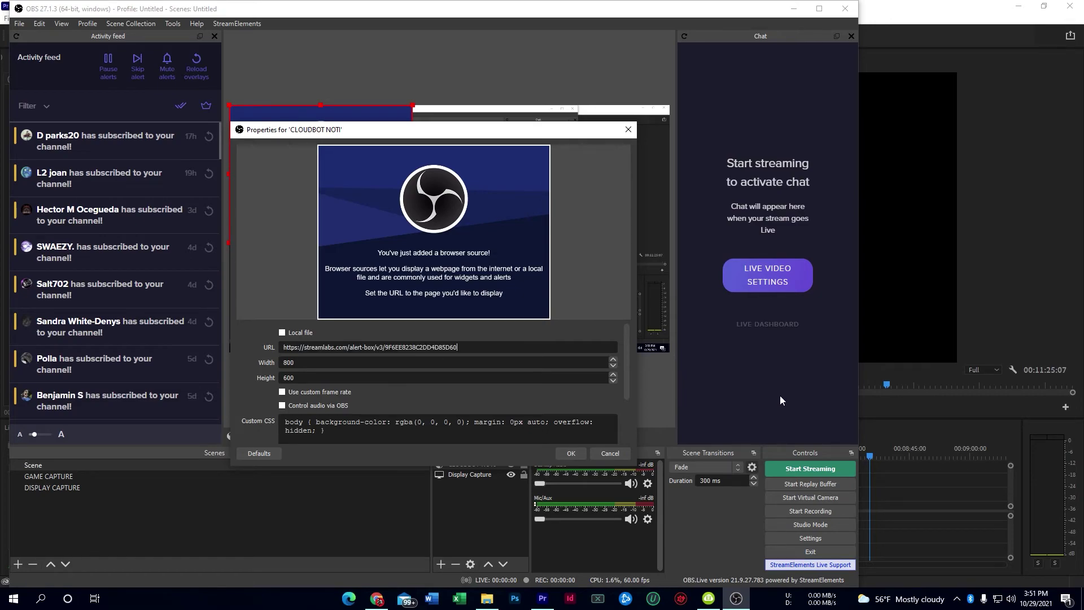
pyautogui.click(571, 453)
pyautogui.moveTo(333, 172); pyautogui.dragTo(592, 210)
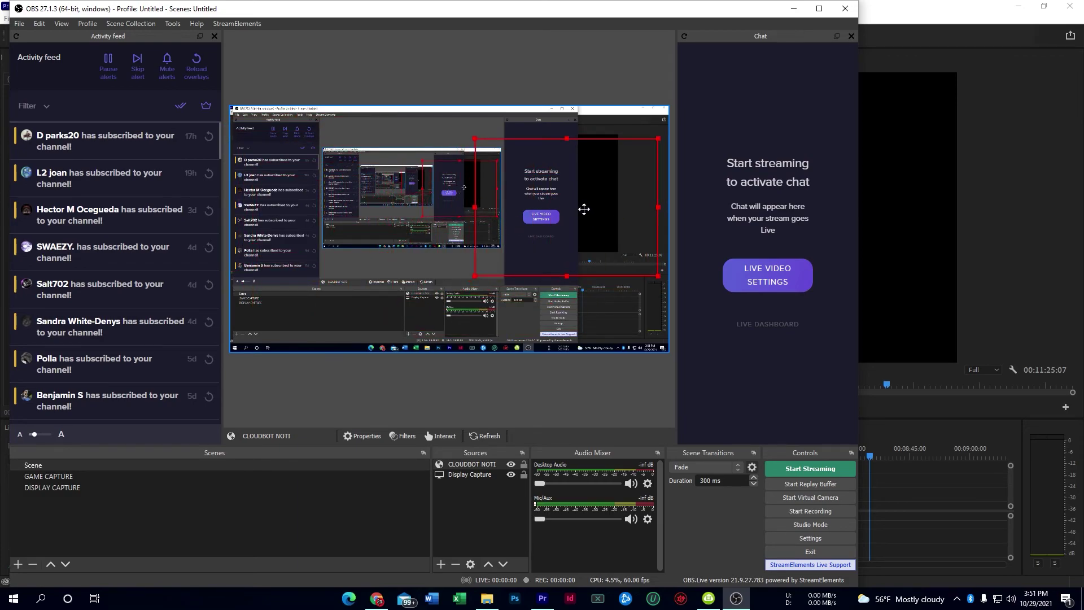
pyautogui.click(538, 74)
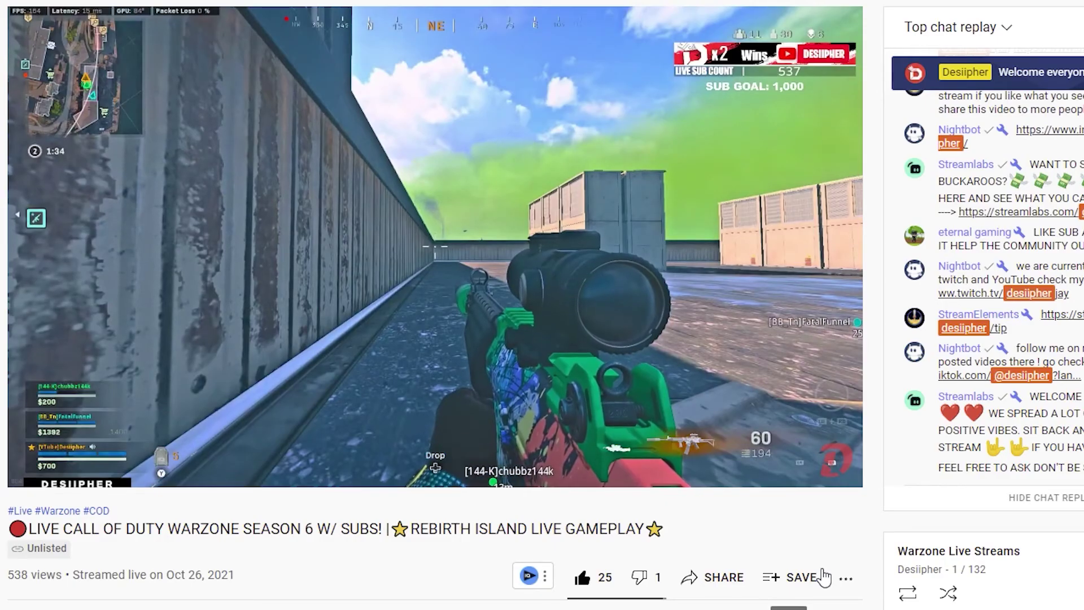